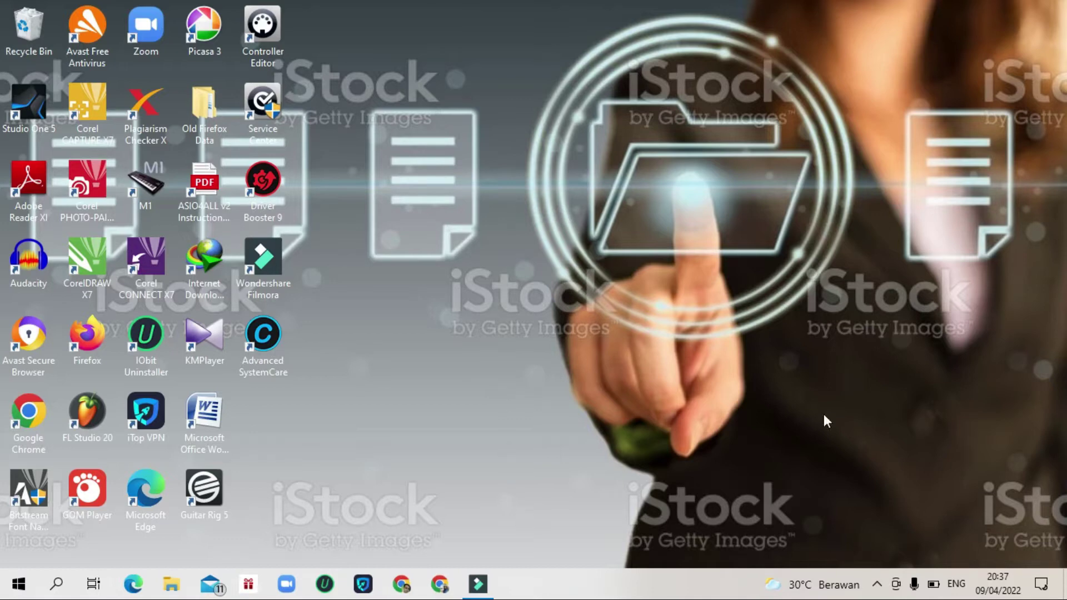
Check the hidden system tray icons and the notification center for USB device warnings.
{"action": "left_click", "coordinate": [877, 583]}
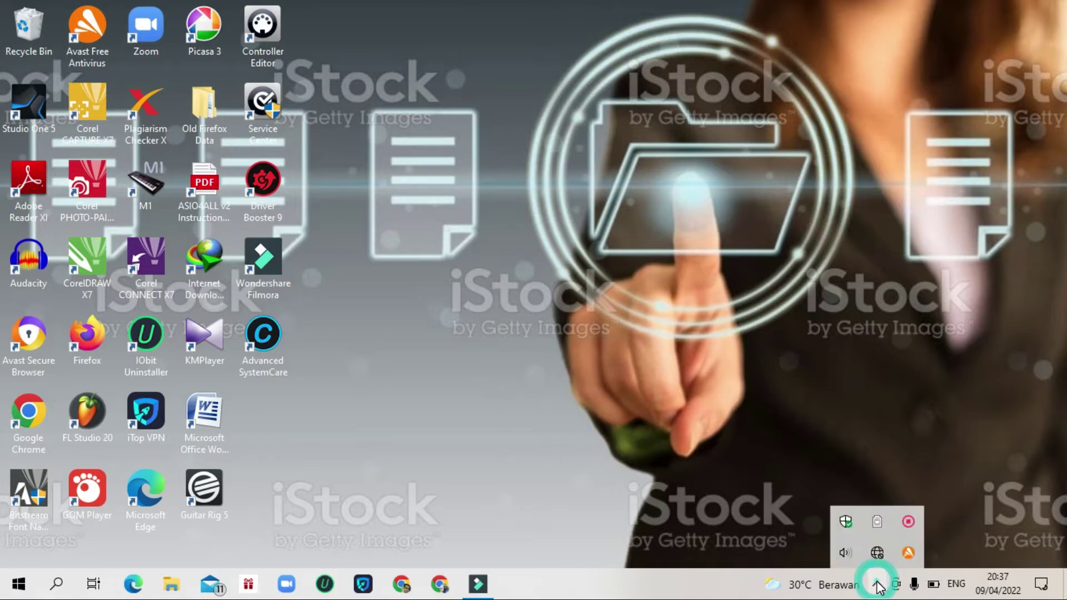
{"action": "left_click", "coordinate": [615, 484]}
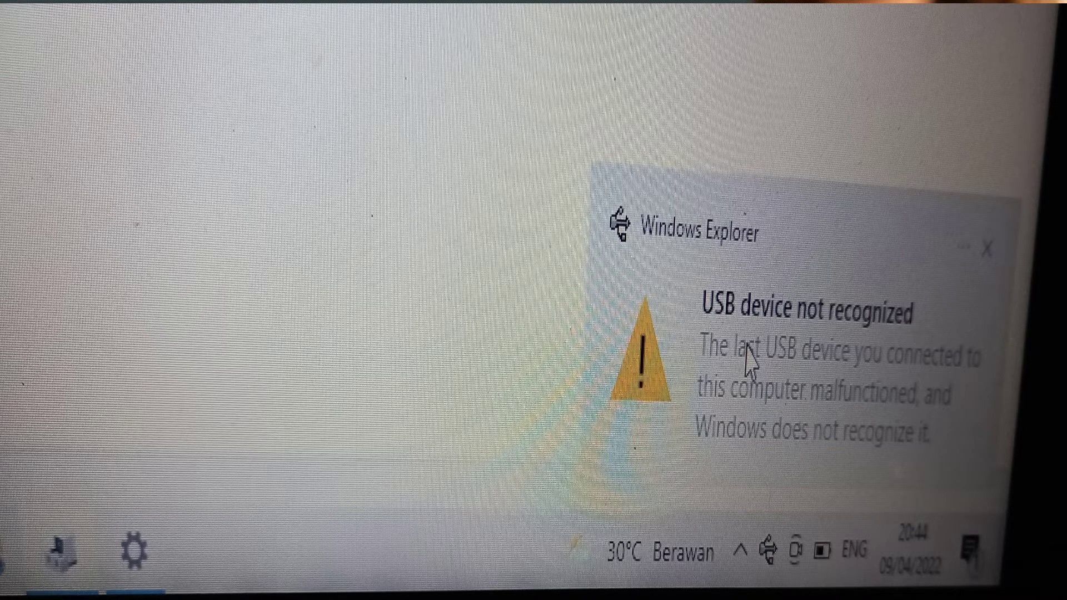
{"action": "left_click", "coordinate": [747, 346]}
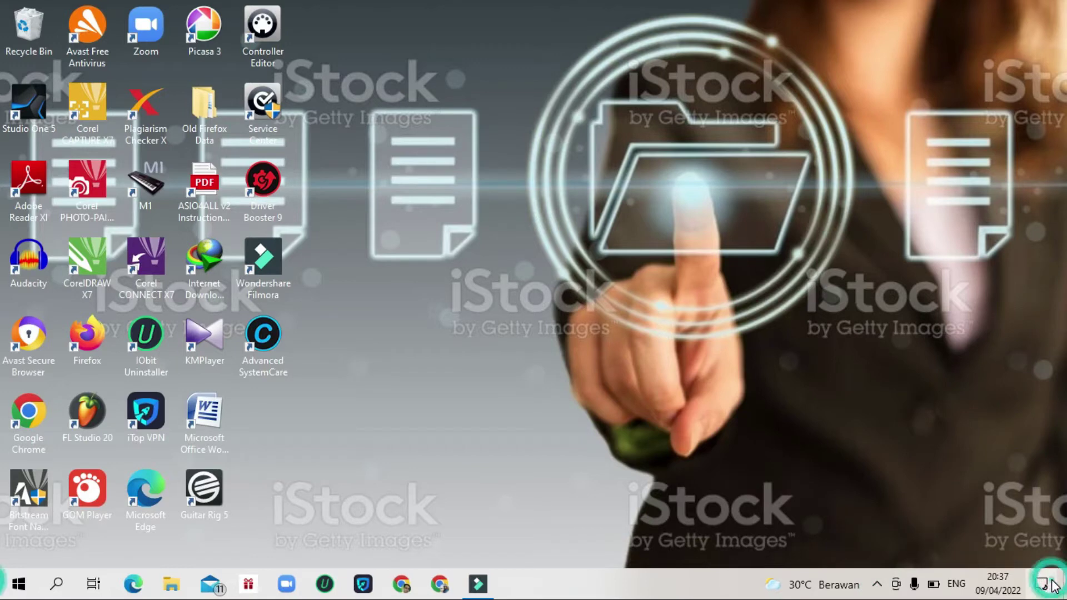
{"action": "left_click", "coordinate": [1052, 585]}
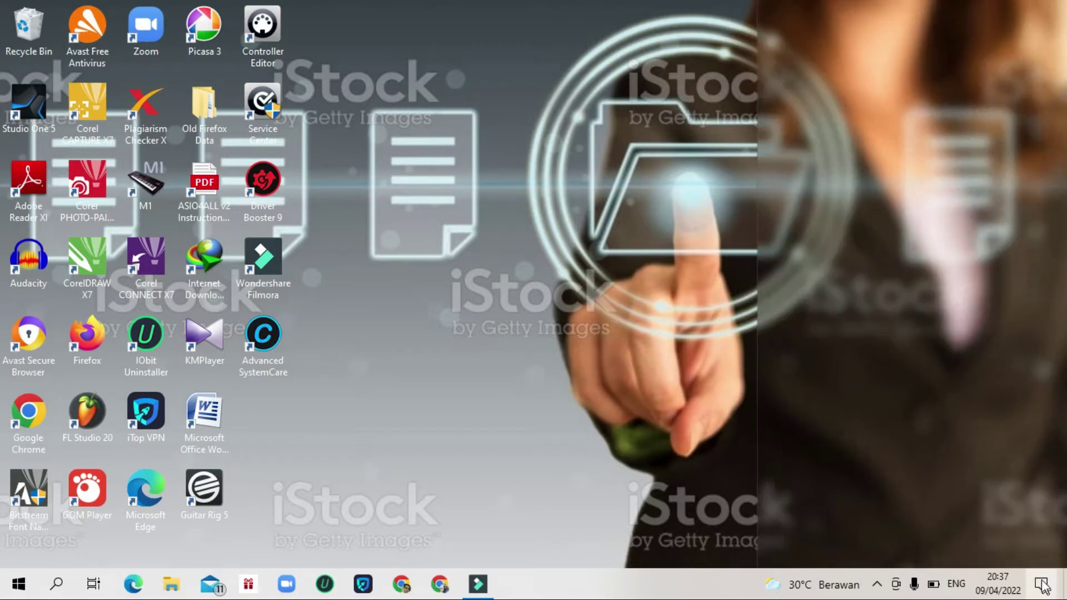
{"action": "left_click", "coordinate": [1043, 583]}
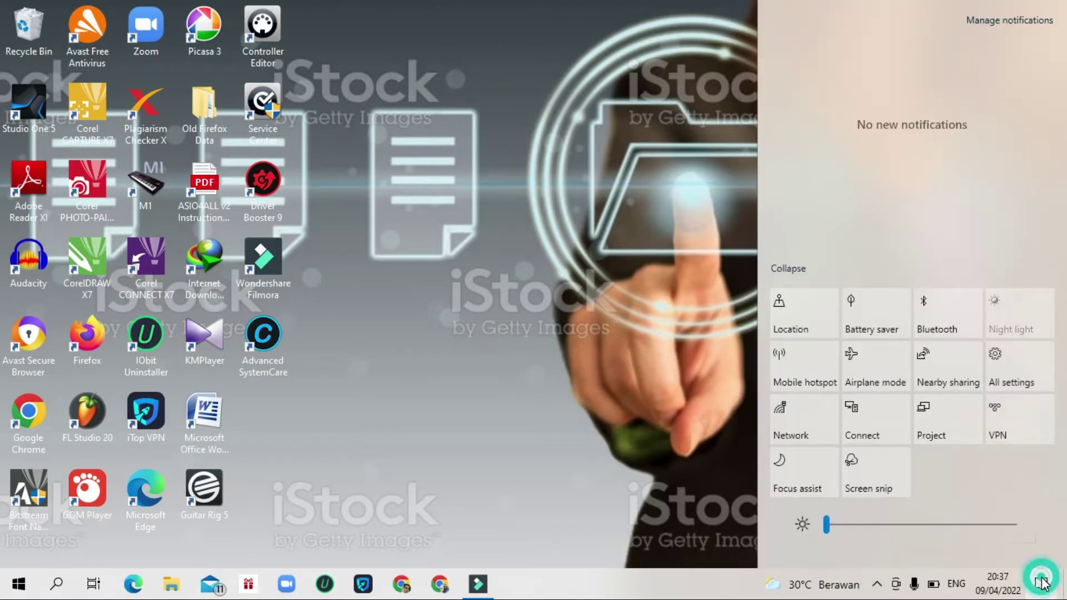
{"action": "left_click", "coordinate": [1044, 582]}
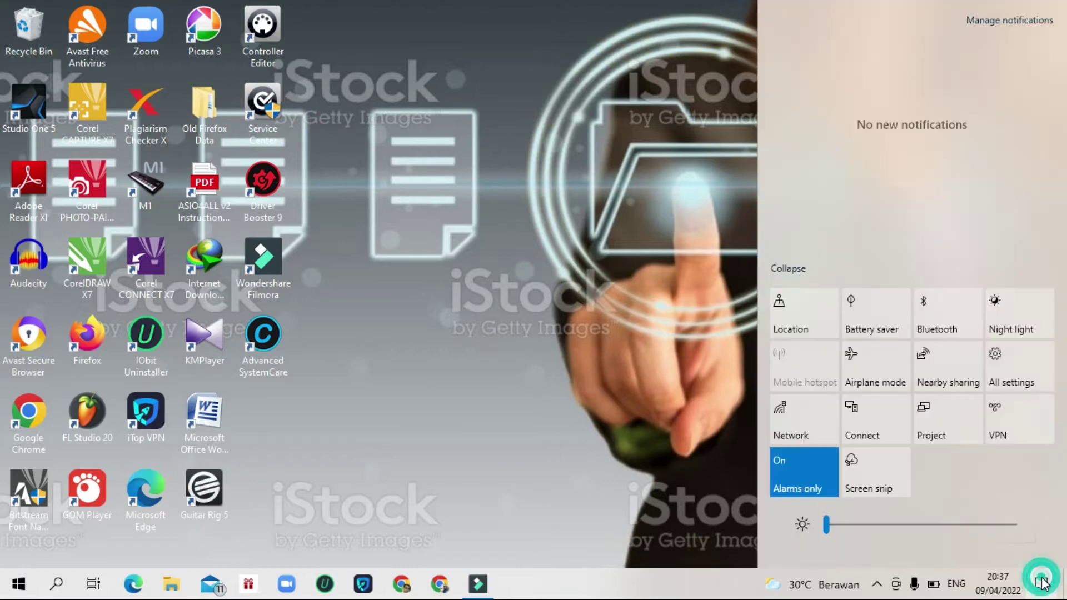
{"action": "left_click", "coordinate": [1044, 583]}
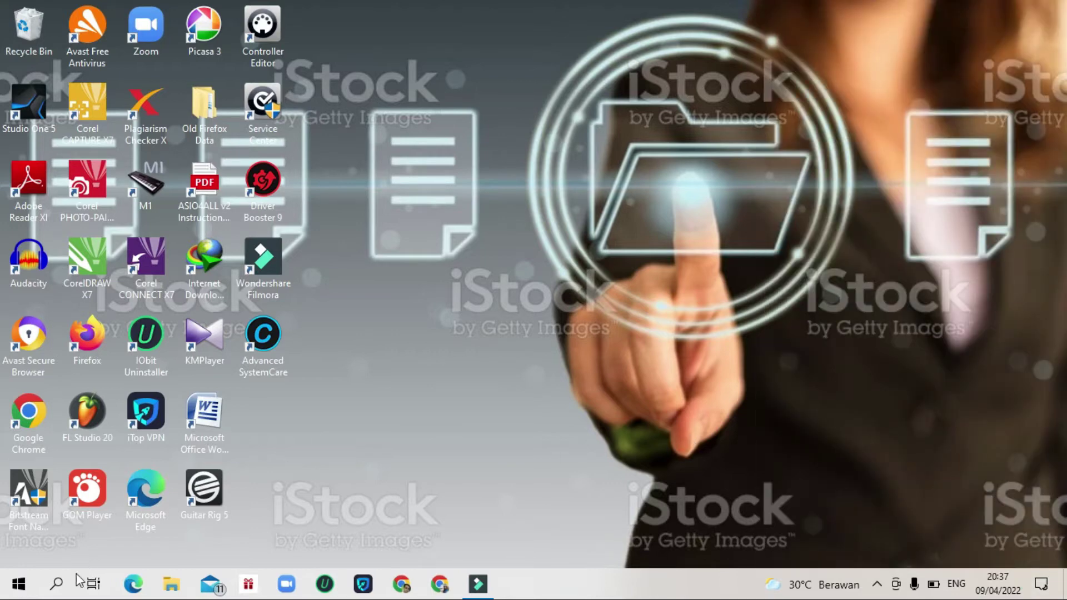
Search Windows for "power", open the Power & sleep settings and go to the additional power settings.
{"action": "left_click", "coordinate": [58, 585]}
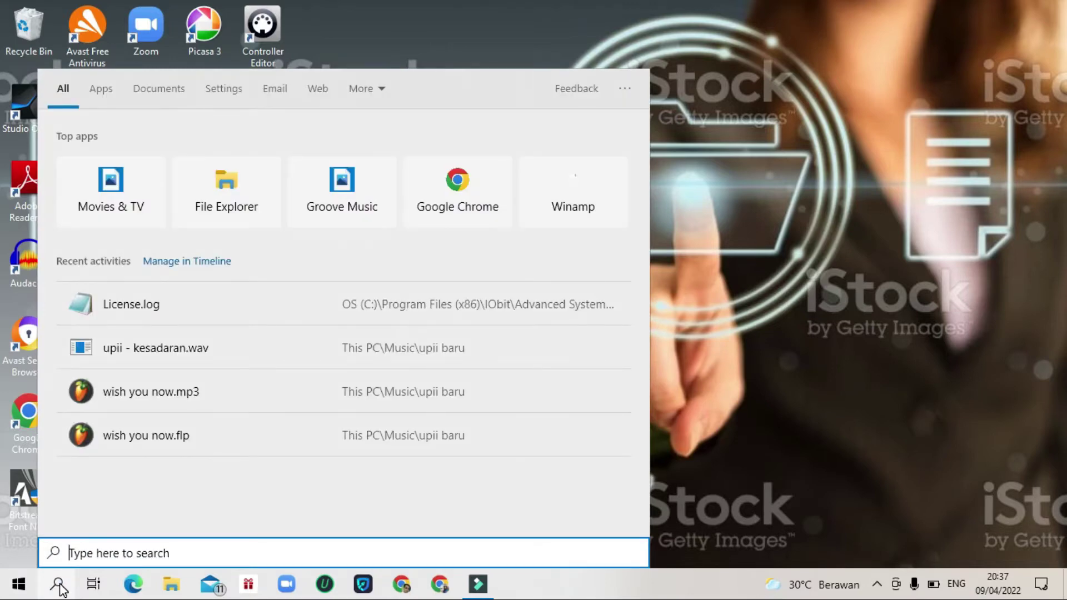
{"action": "type", "text": "poe"}
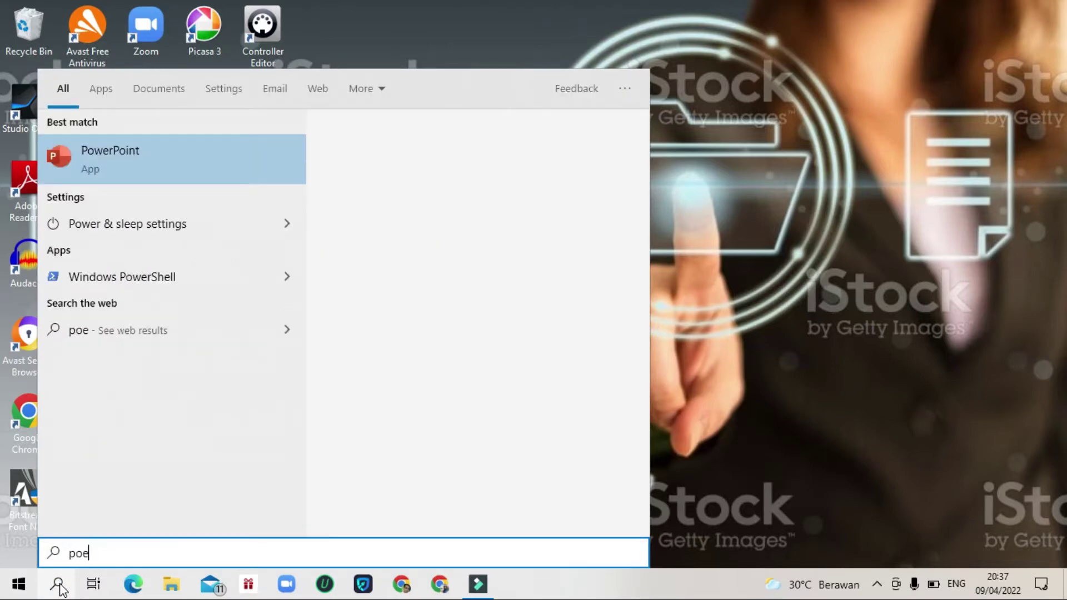
{"action": "key", "text": "BackSpace"}
{"action": "type", "text": "wer"}
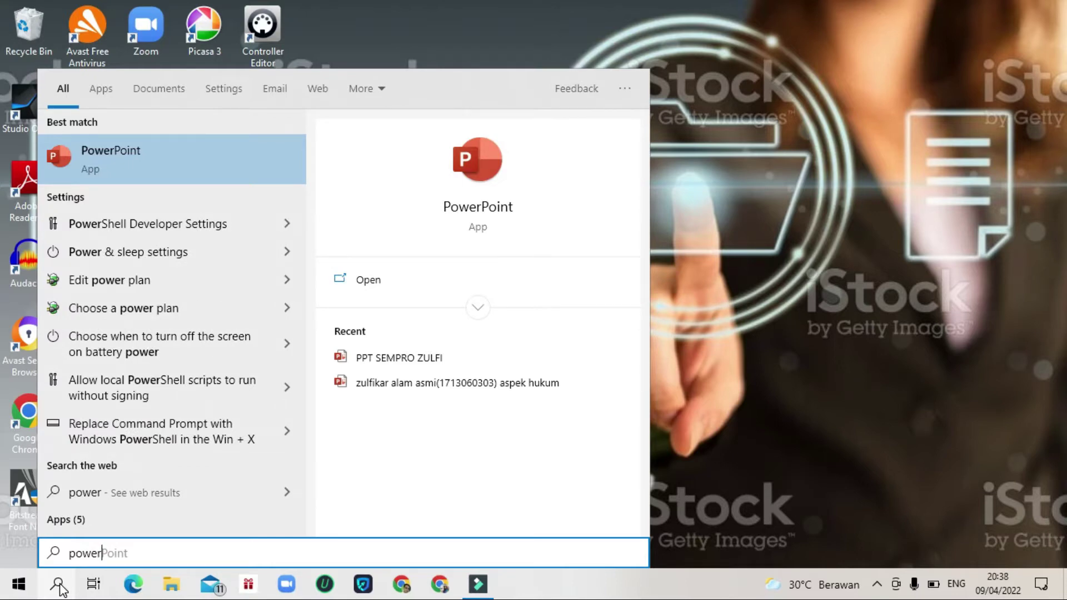
{"action": "left_click", "coordinate": [184, 251]}
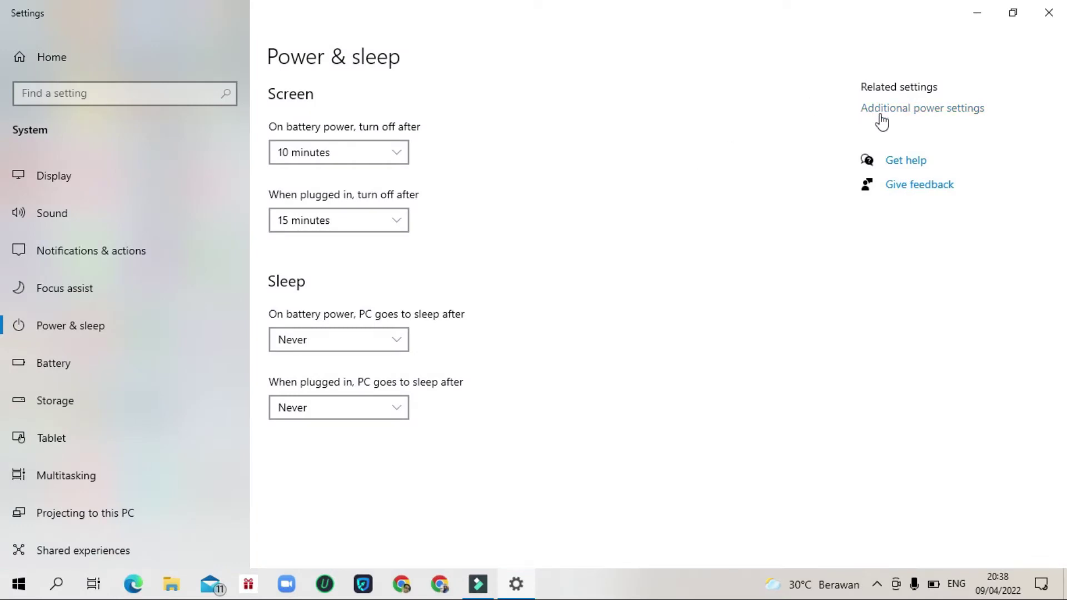
{"action": "left_click", "coordinate": [912, 112]}
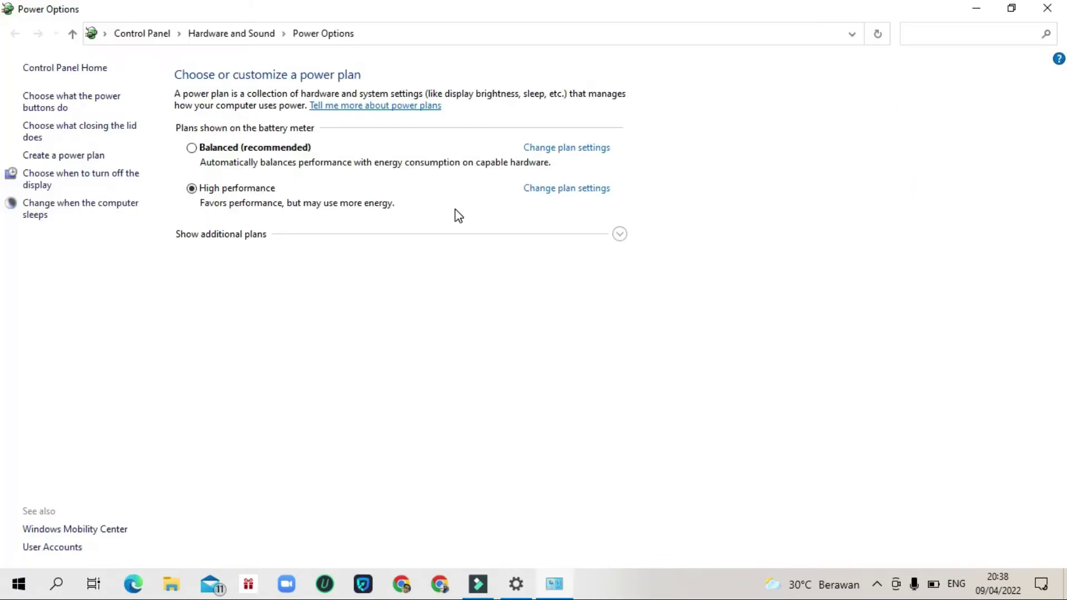
Open the Balanced plan's advanced power settings and expand USB selective suspend setting under USB settings.
{"action": "left_click", "coordinate": [562, 149]}
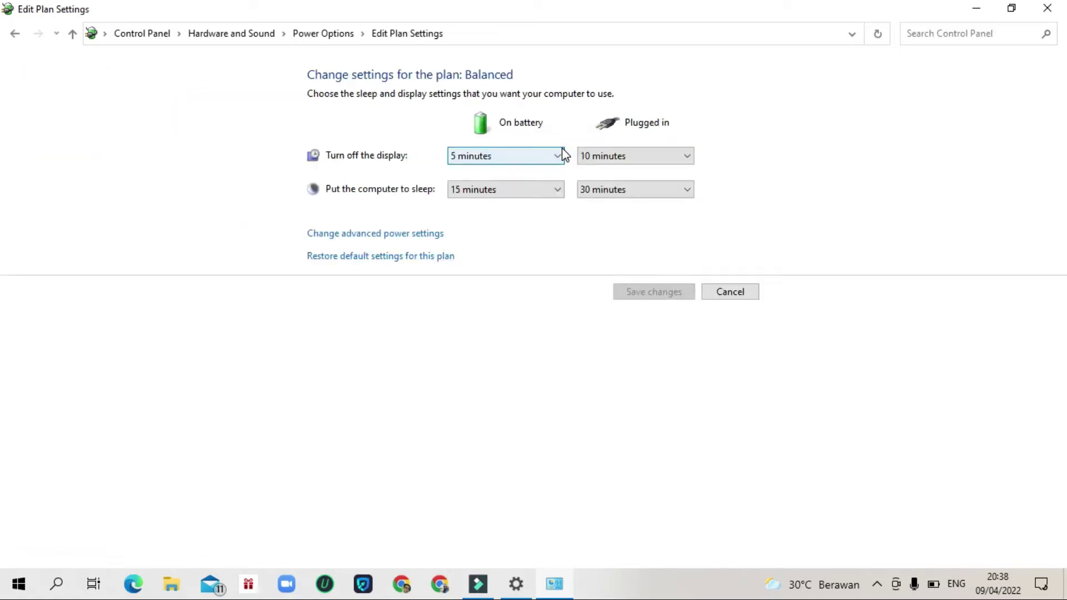
{"action": "left_click", "coordinate": [428, 236]}
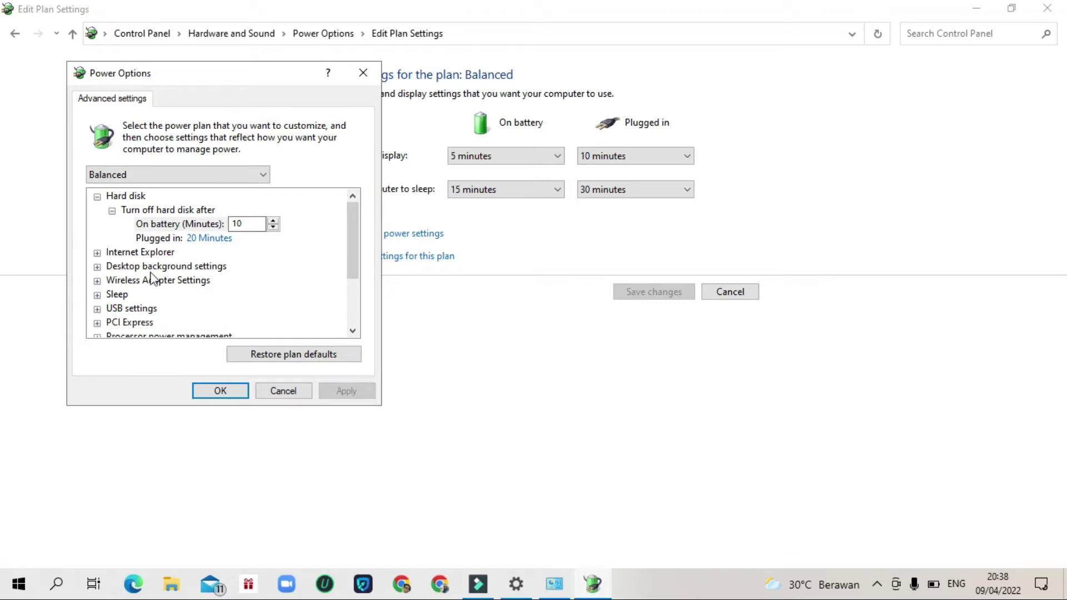
{"action": "left_click", "coordinate": [97, 308]}
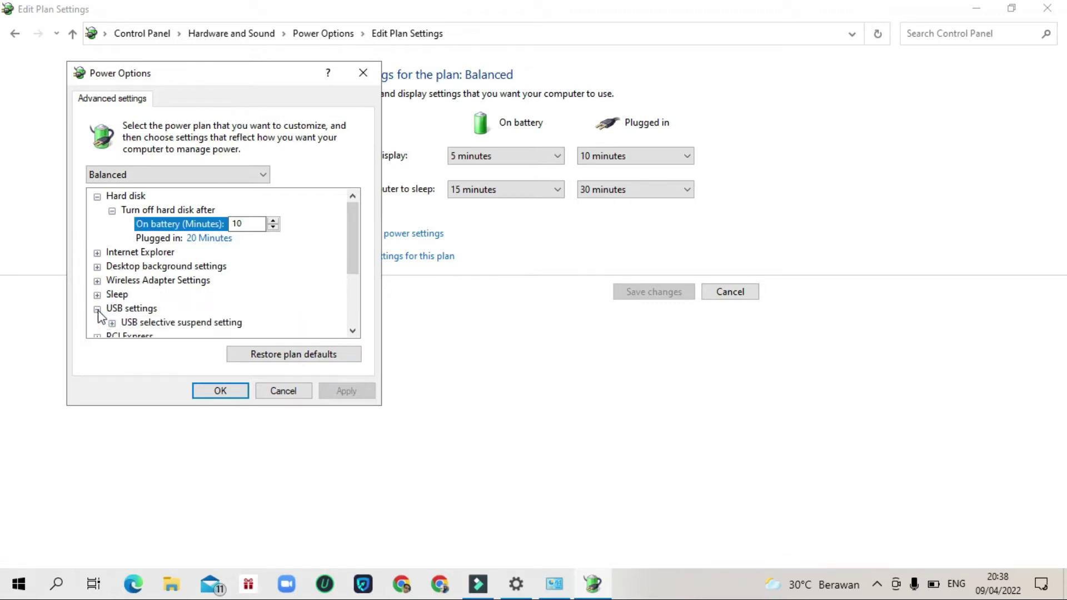
{"action": "left_click", "coordinate": [352, 332]}
{"action": "left_click", "coordinate": [352, 331]}
{"action": "left_click", "coordinate": [352, 331]}
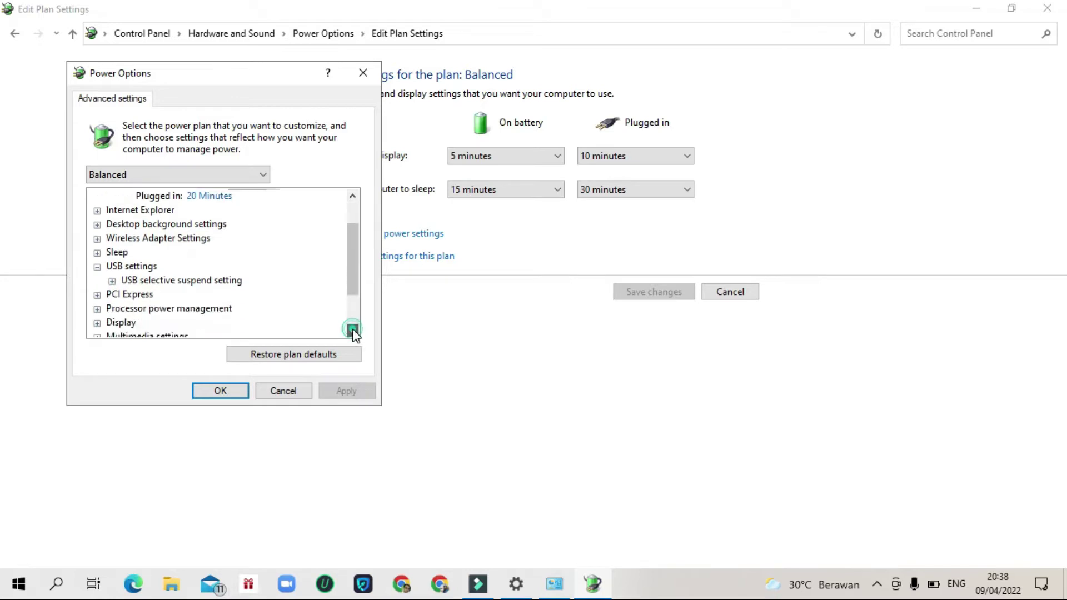
{"action": "left_click", "coordinate": [352, 332]}
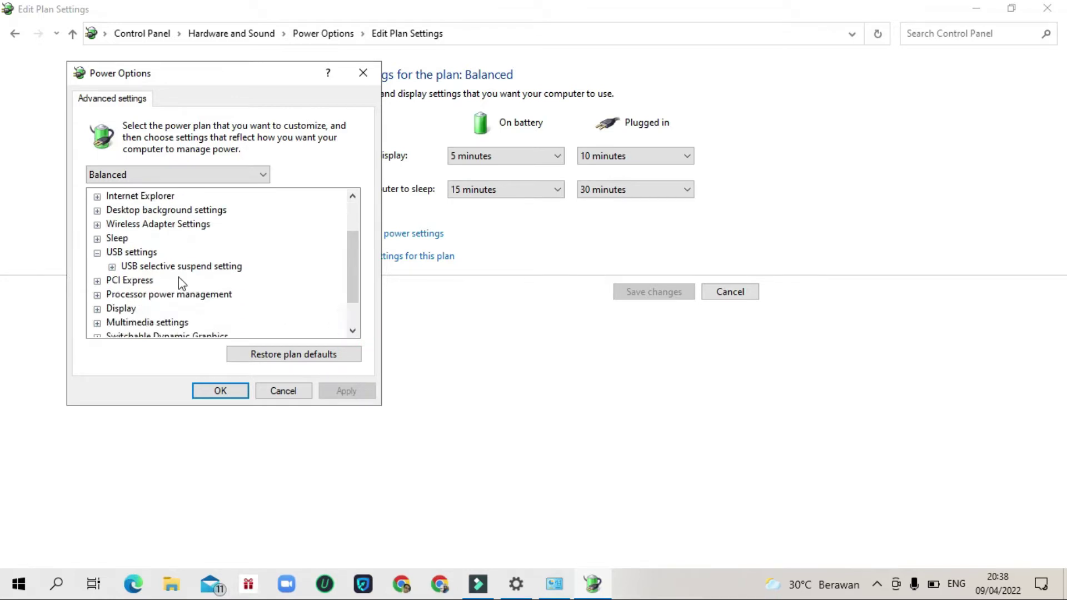
{"action": "left_click", "coordinate": [112, 267]}
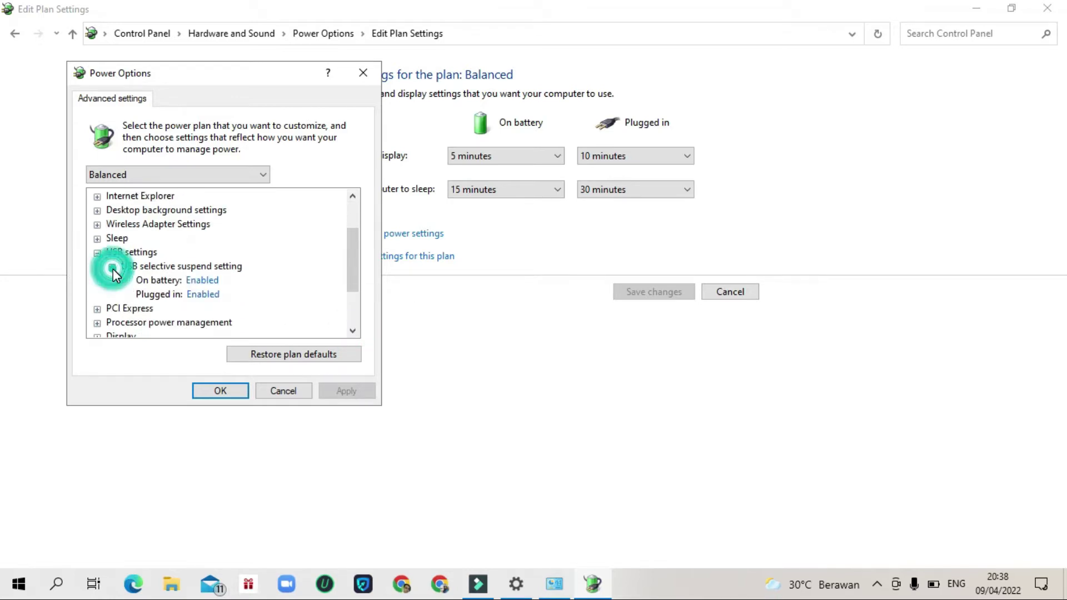
Set USB selective suspend to Disabled when plugged in, then apply the change and close the advanced settings.
{"action": "left_click", "coordinate": [202, 297]}
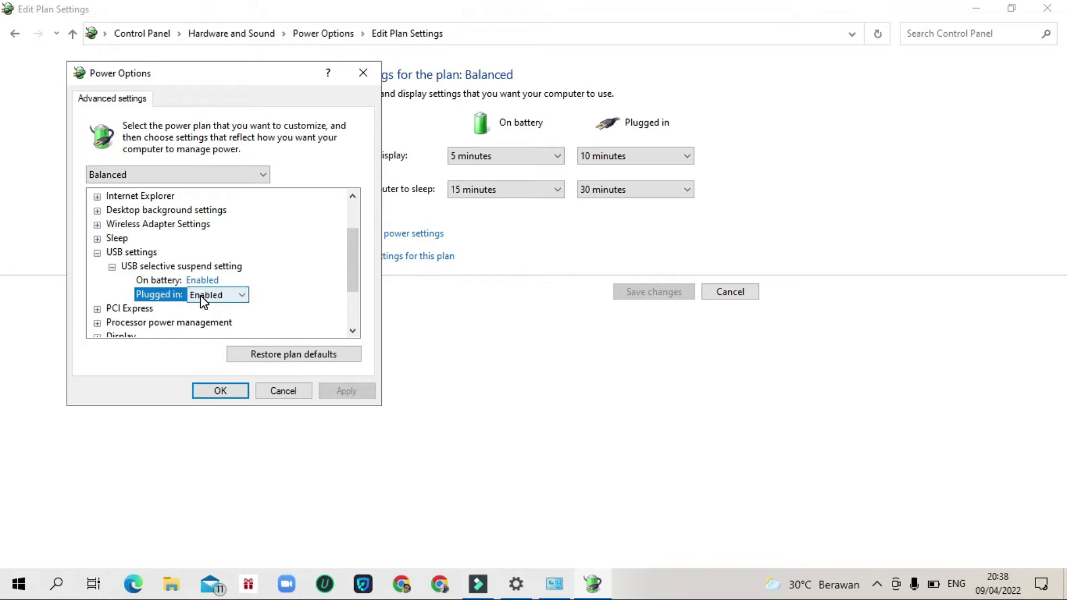
{"action": "left_click", "coordinate": [242, 295]}
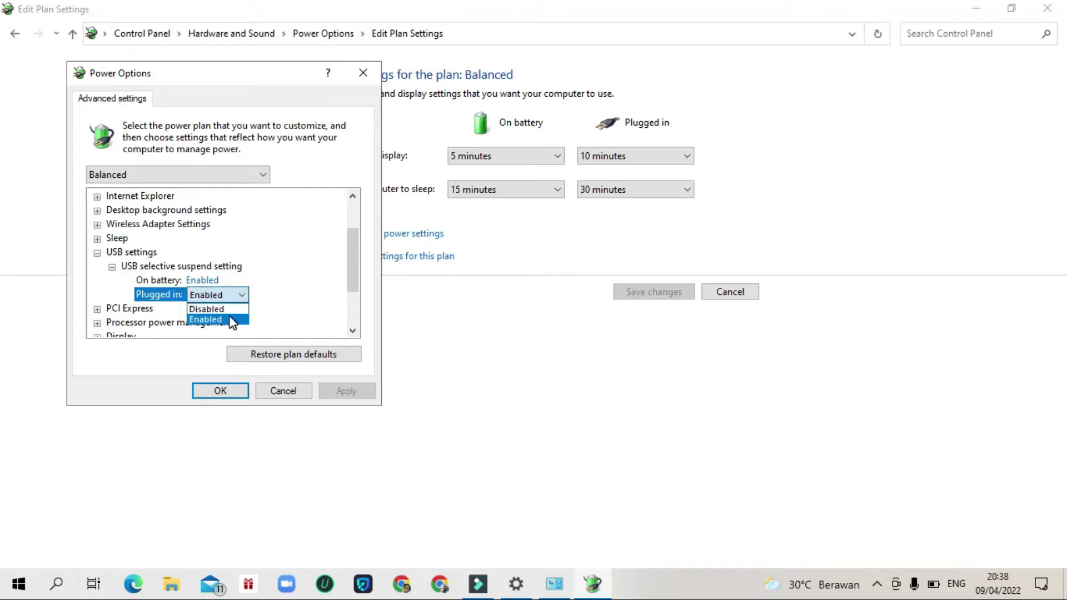
{"action": "left_click", "coordinate": [238, 309]}
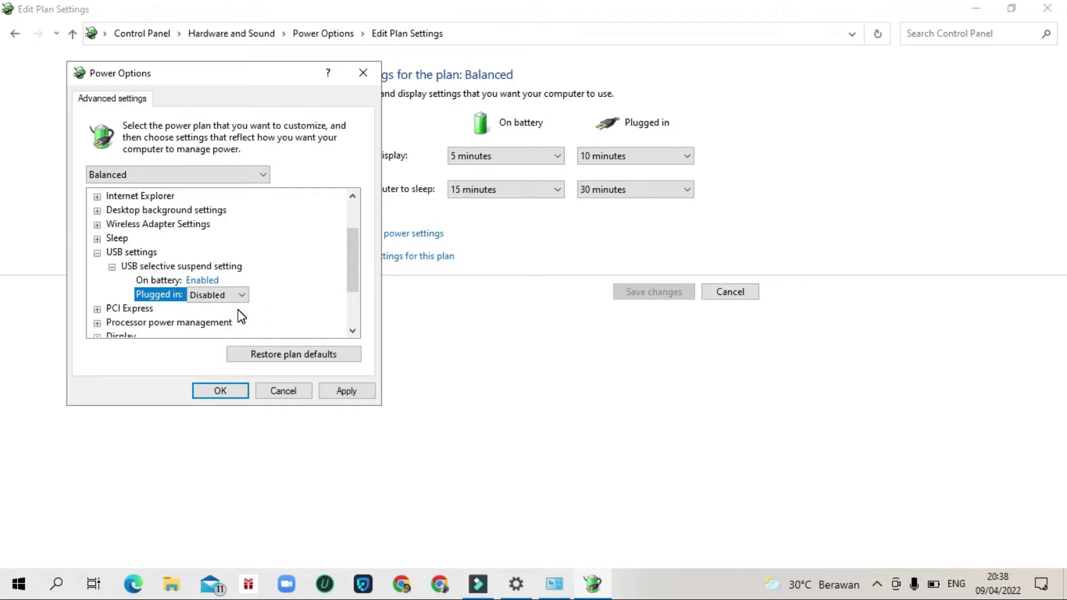
{"action": "left_click", "coordinate": [342, 388]}
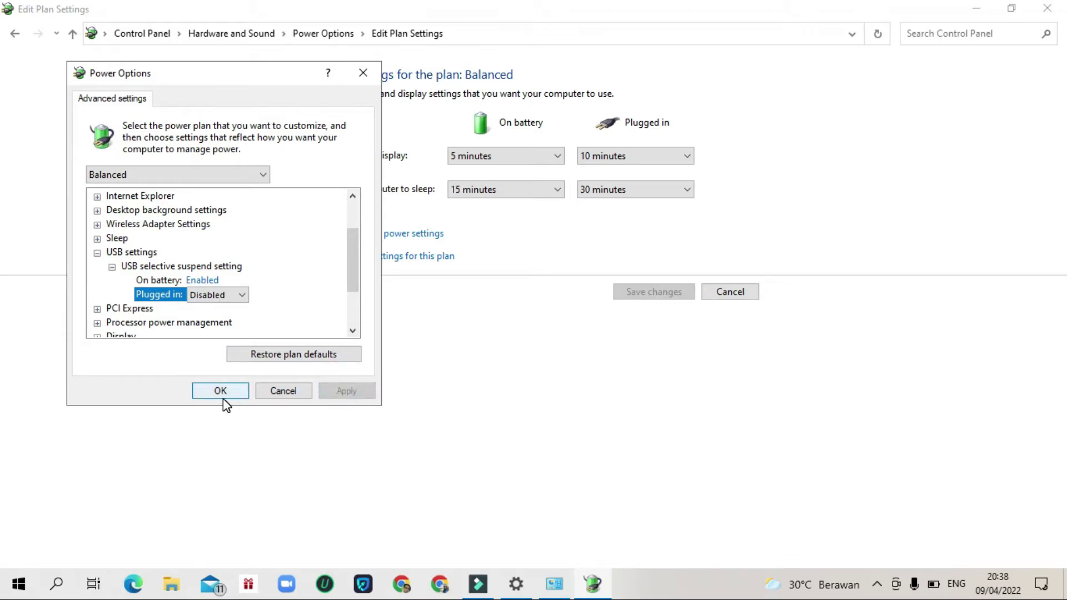
{"action": "left_click", "coordinate": [222, 398]}
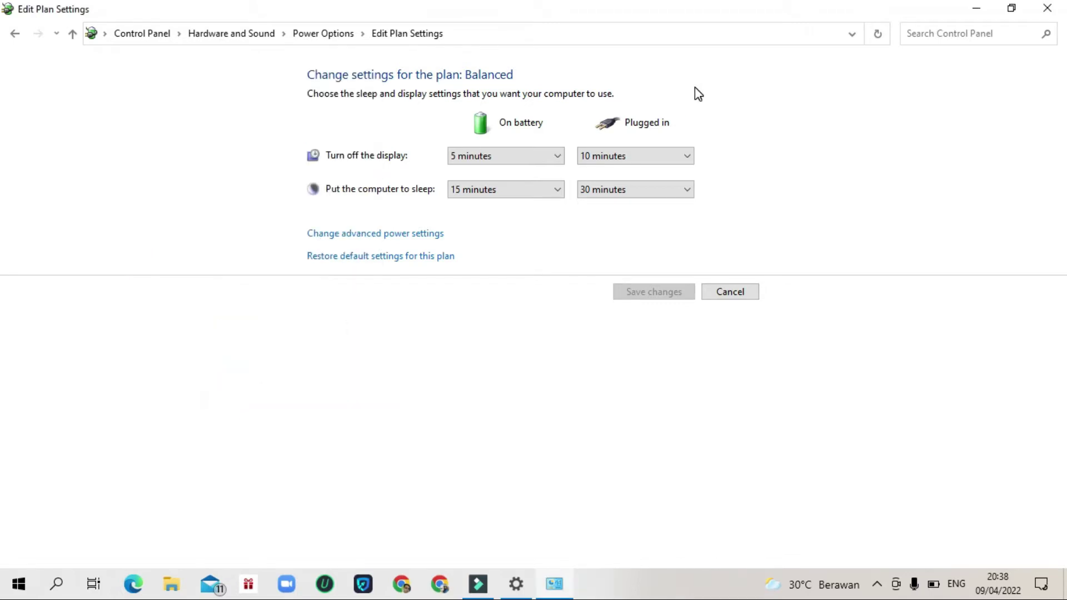
Clear the desktop by closing the Settings and Edit Plan Settings windows.
{"action": "left_click", "coordinate": [973, 8]}
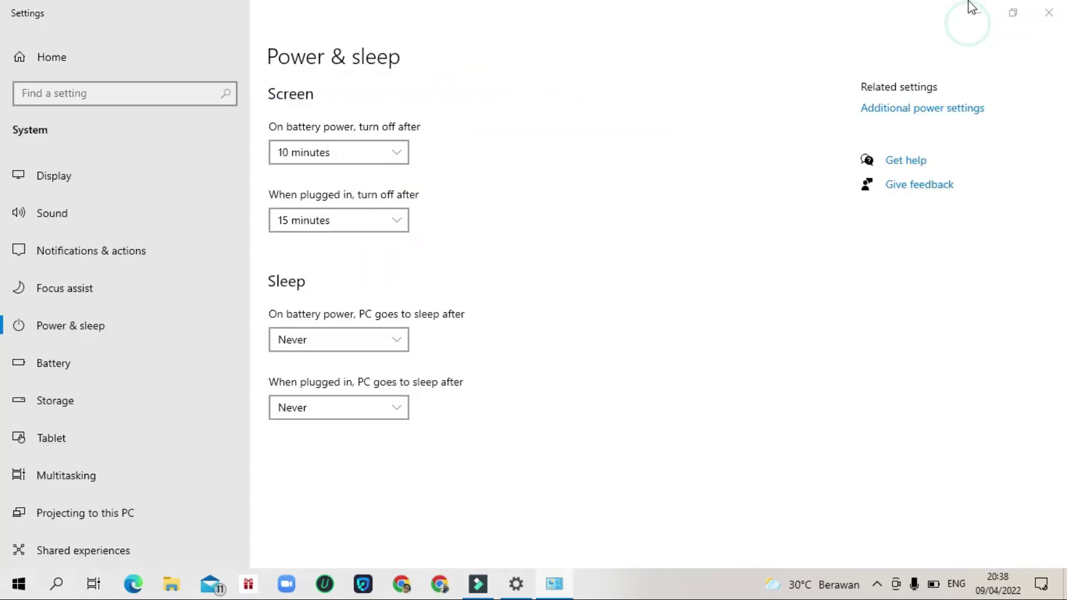
{"action": "left_click", "coordinate": [977, 8]}
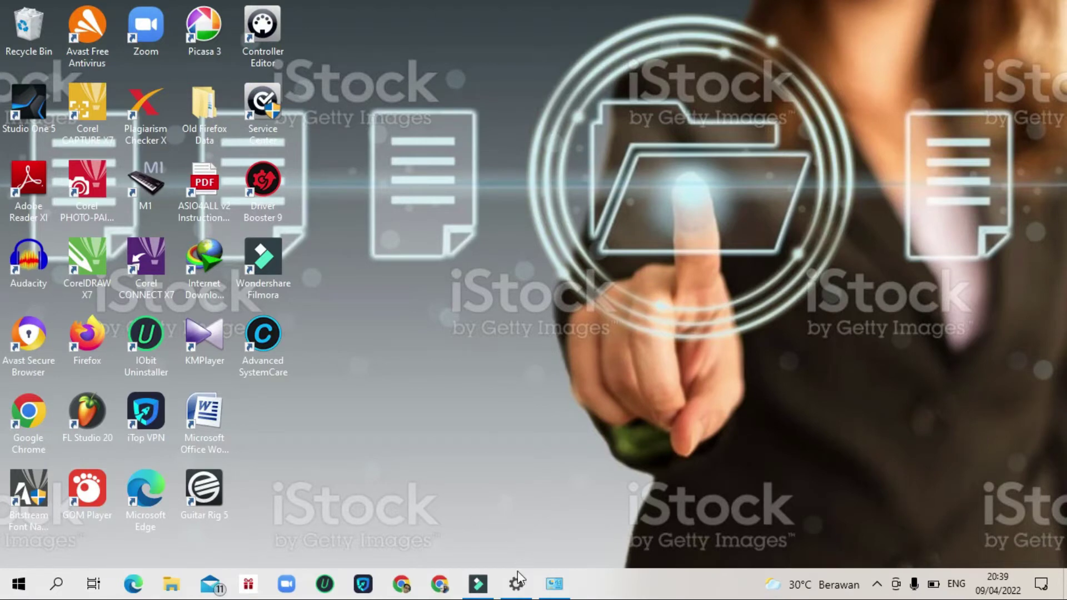
{"action": "mouse_move", "coordinate": [525, 581]}
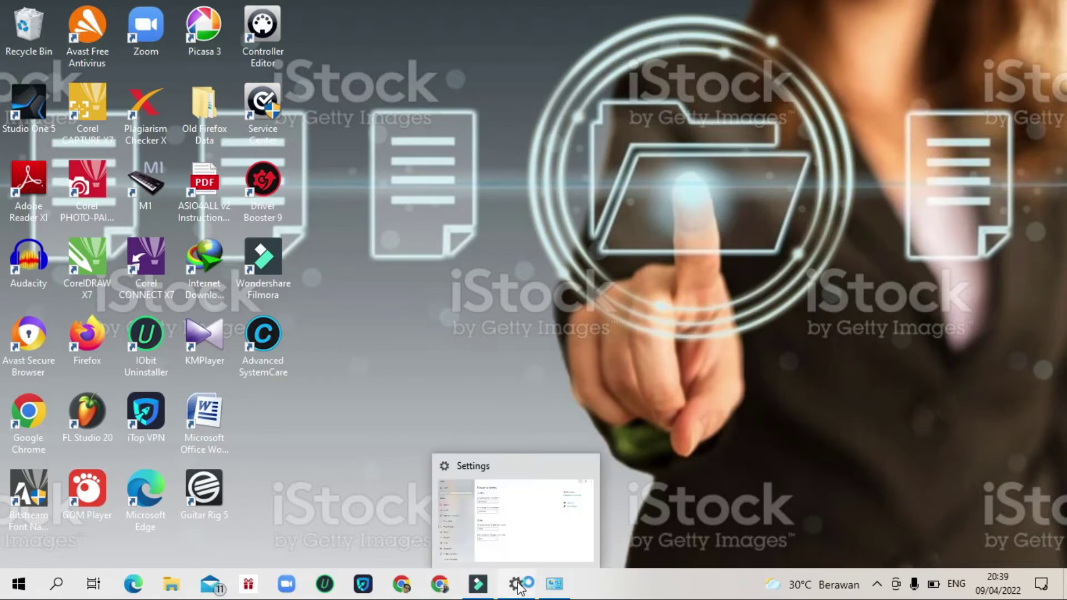
{"action": "left_click", "coordinate": [584, 468]}
{"action": "mouse_move", "coordinate": [527, 594]}
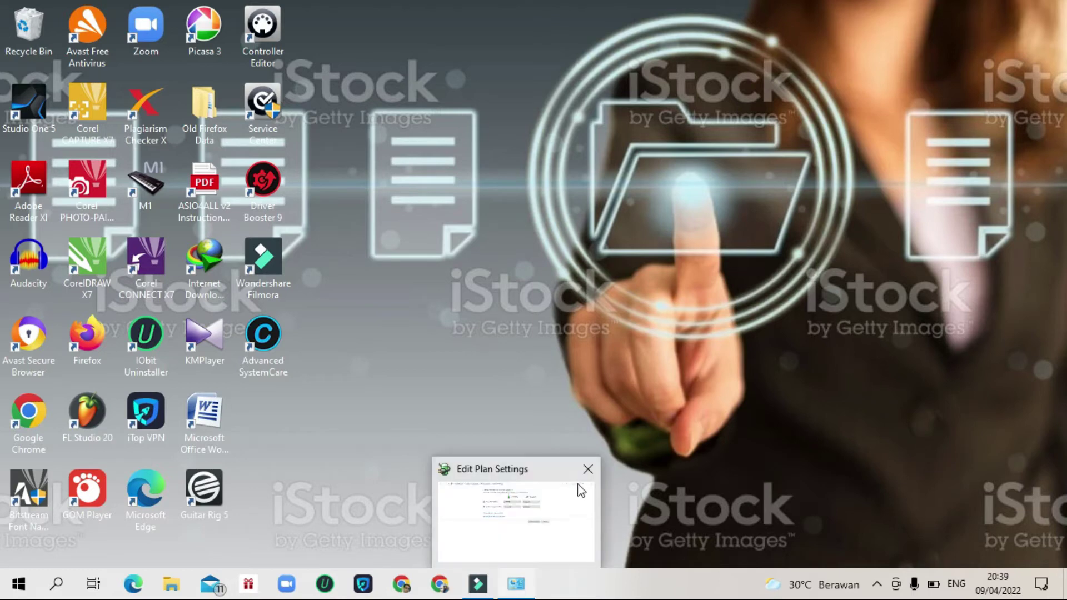
{"action": "left_click", "coordinate": [584, 469]}
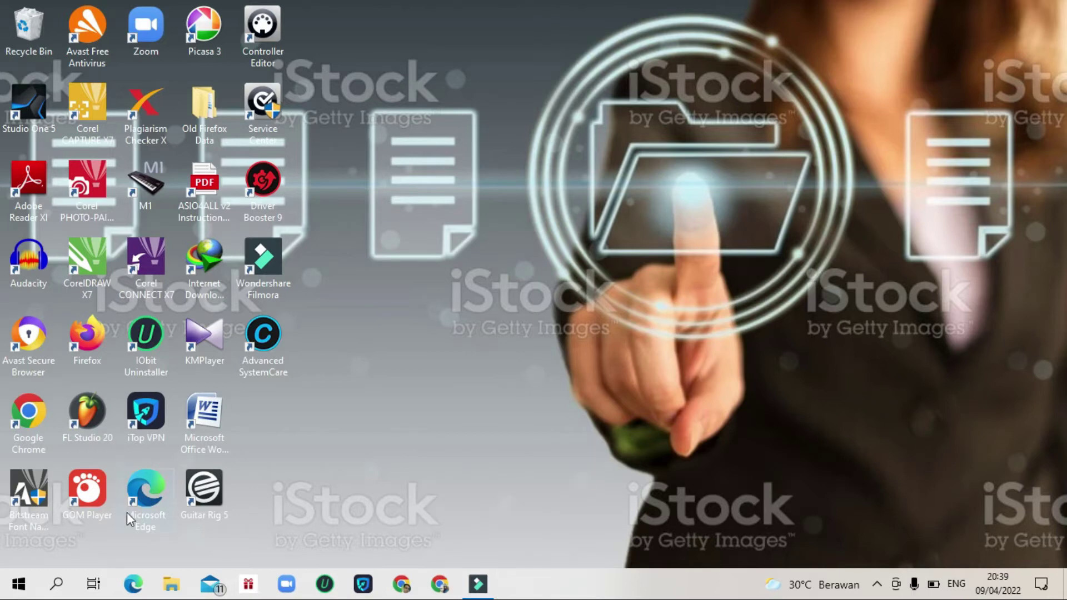
Search Windows for Device Manager, open it and maximize its window.
{"action": "left_click", "coordinate": [59, 588]}
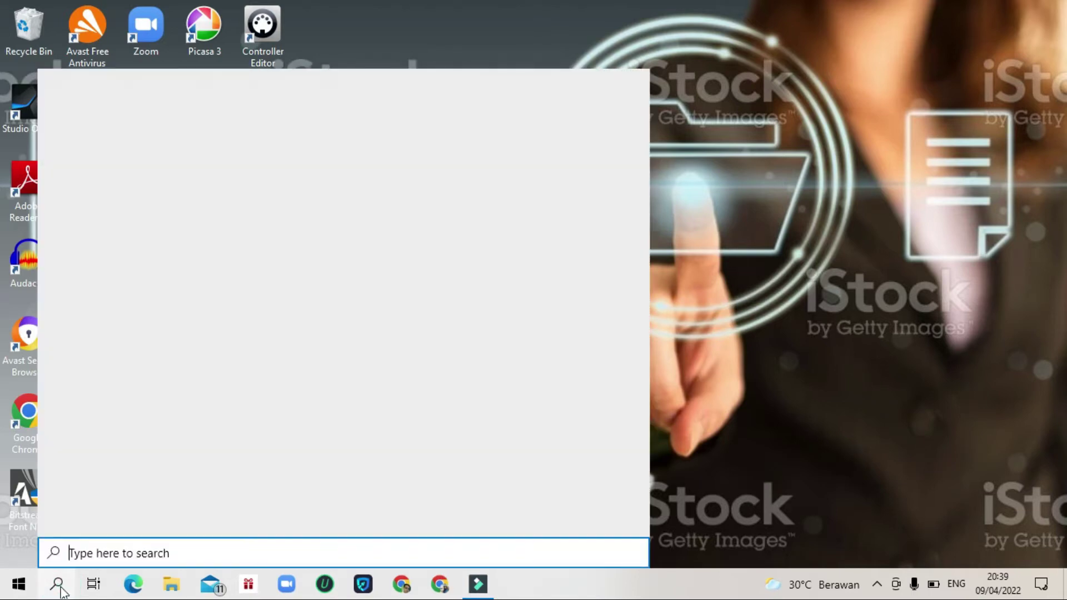
{"action": "type", "text": "devi"}
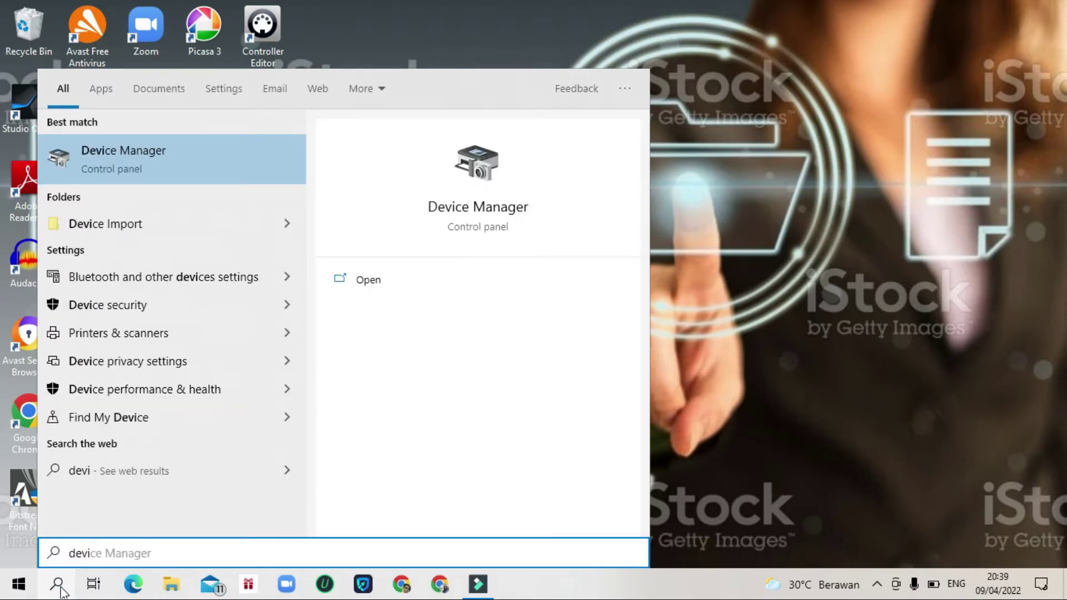
{"action": "left_click", "coordinate": [374, 279]}
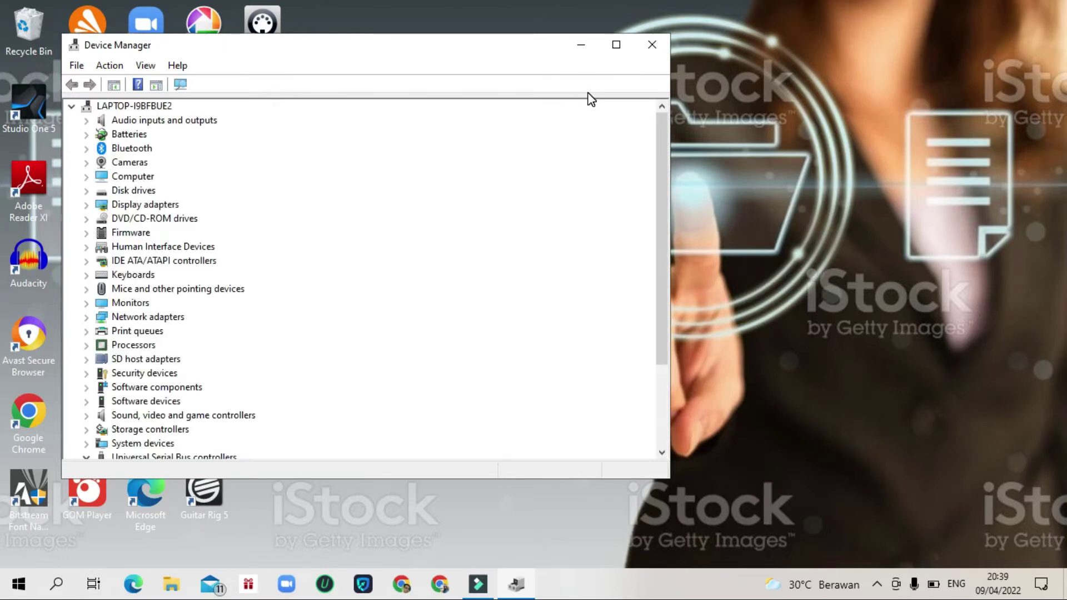
{"action": "left_click", "coordinate": [619, 46]}
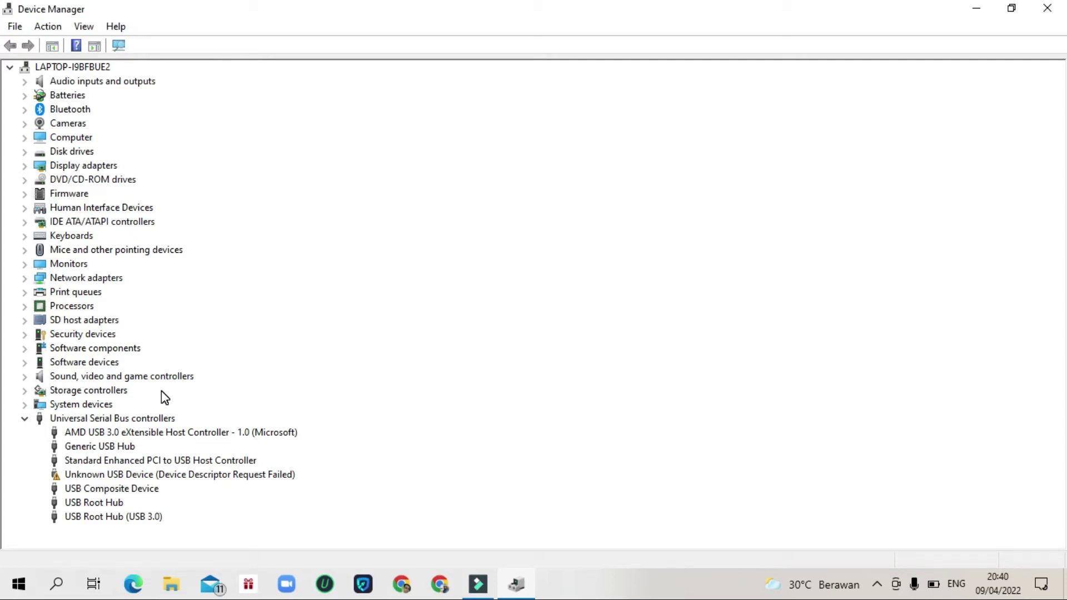
Try to update the driver of the Unknown USB Device (Device Descriptor Request Failed) with the compatible model from the computer's list of available drivers.
{"action": "left_click", "coordinate": [111, 477]}
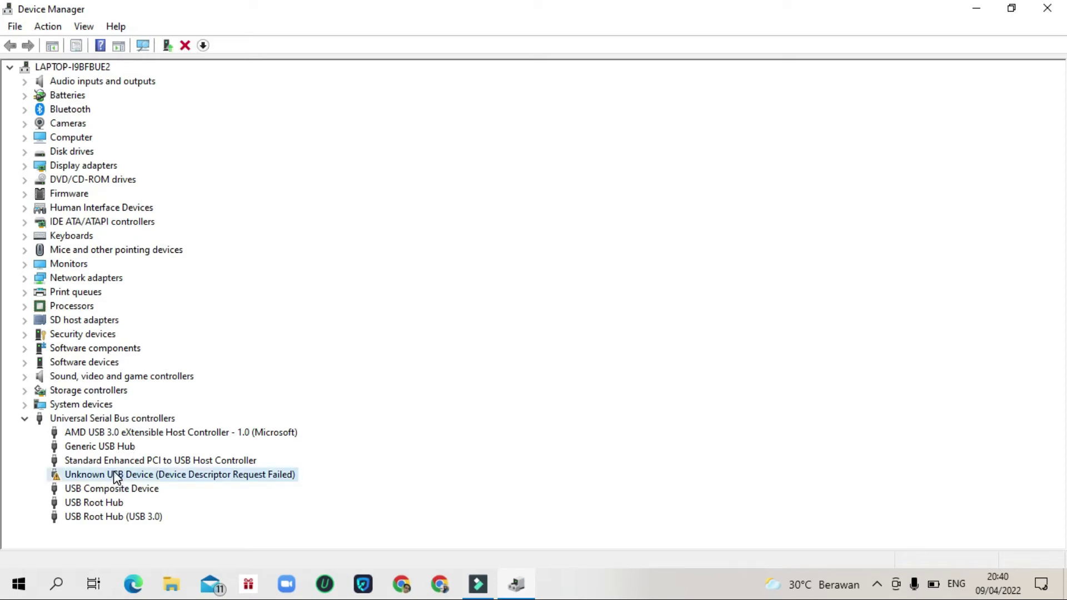
{"action": "right_click", "coordinate": [115, 477]}
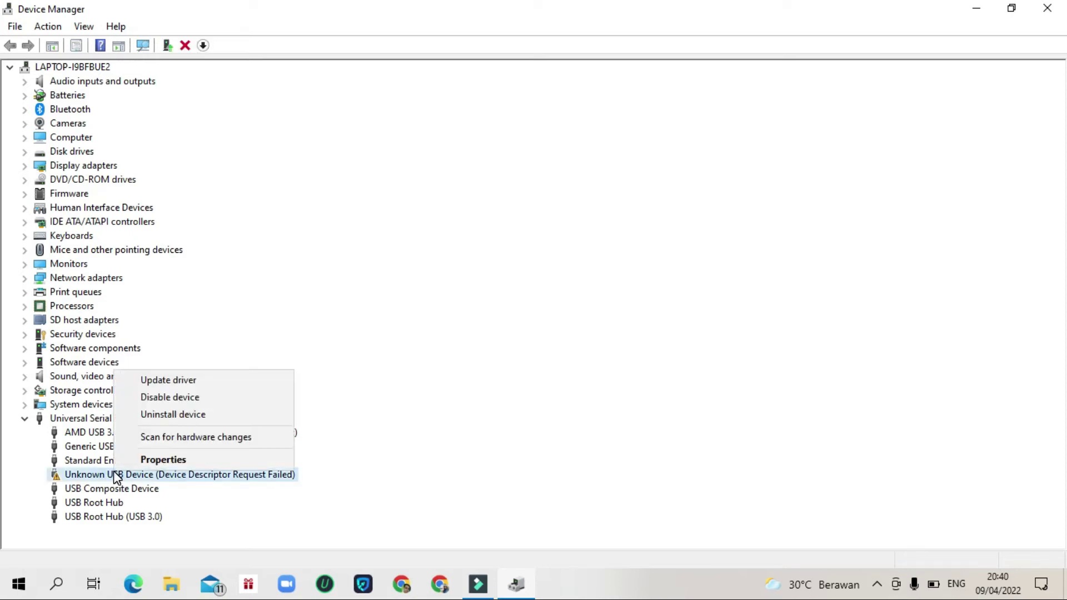
{"action": "left_click", "coordinate": [195, 378]}
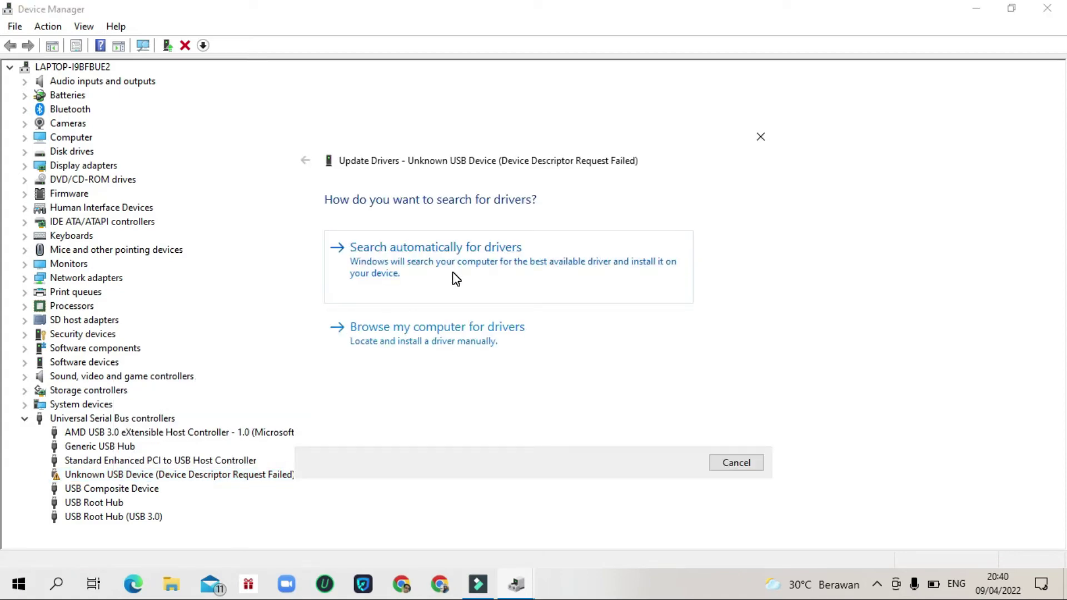
{"action": "left_click", "coordinate": [436, 345]}
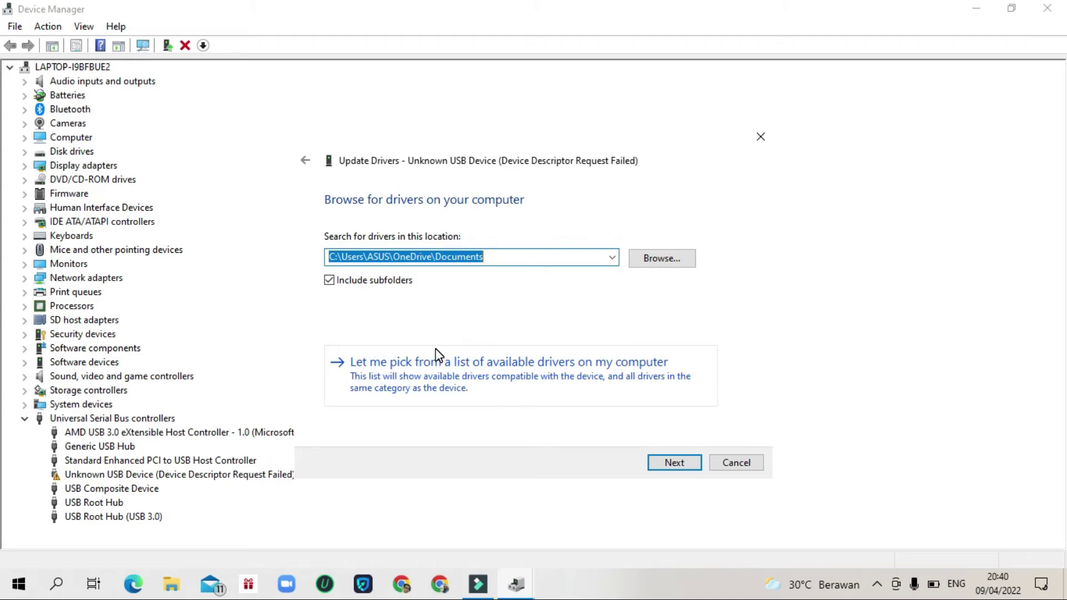
{"action": "left_click", "coordinate": [469, 367]}
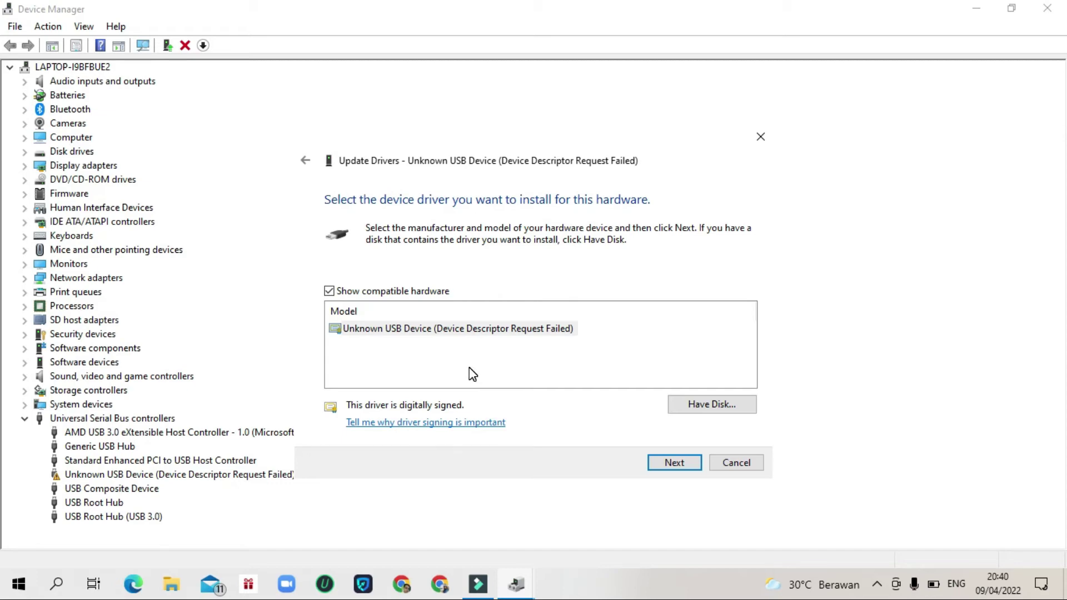
{"action": "left_click", "coordinate": [682, 469]}
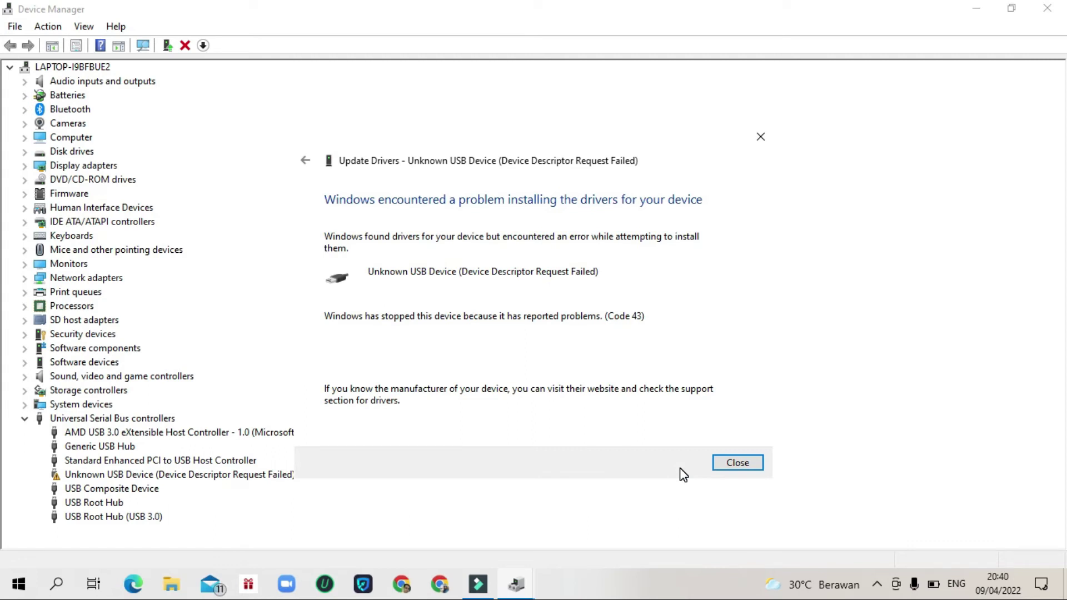
{"action": "left_click", "coordinate": [742, 465]}
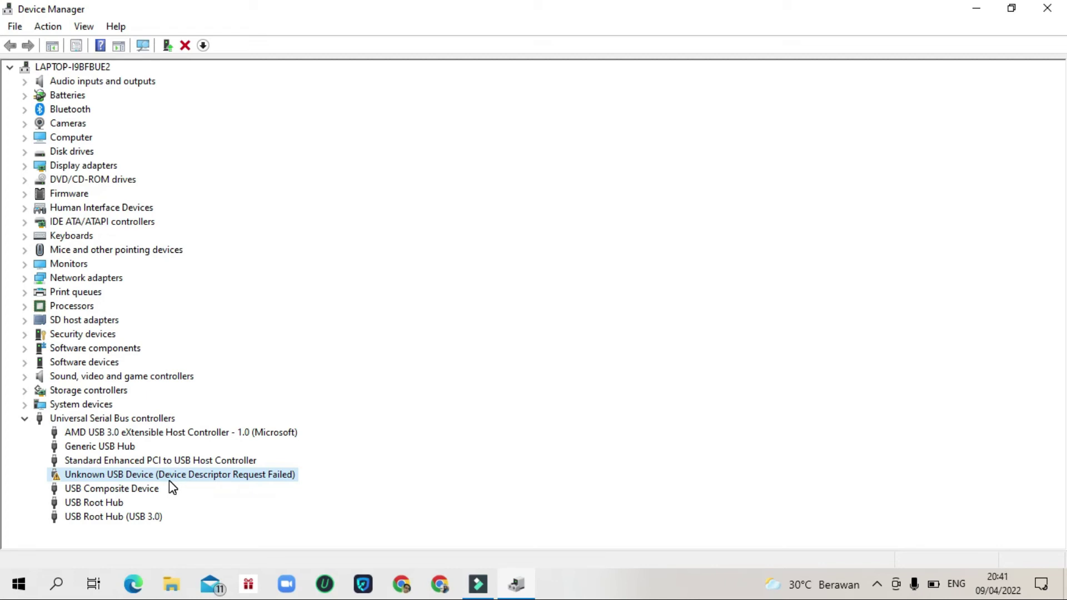
Update the AMD USB 3.0 eXtensible Host Controller driver manually with the driver offered in the computer's list of available drivers.
{"action": "right_click", "coordinate": [97, 433]}
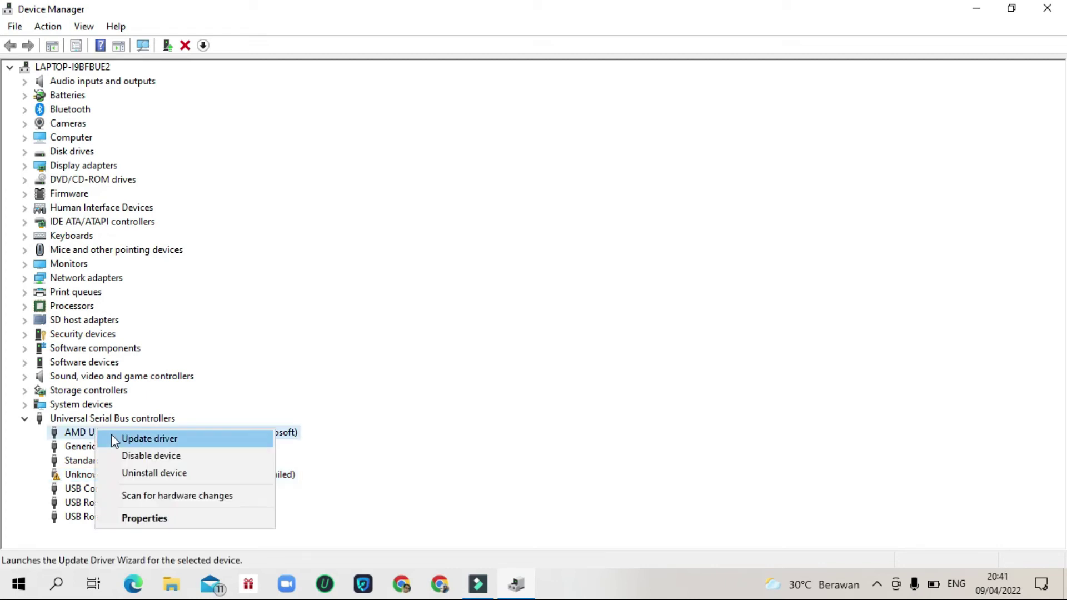
{"action": "left_click", "coordinate": [132, 440]}
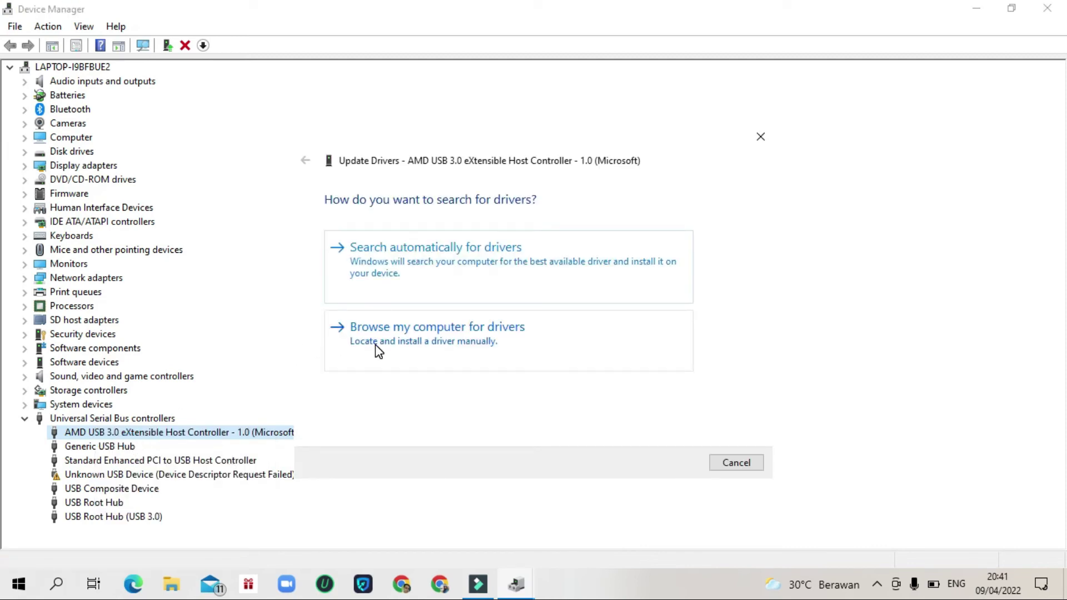
{"action": "left_click", "coordinate": [426, 341]}
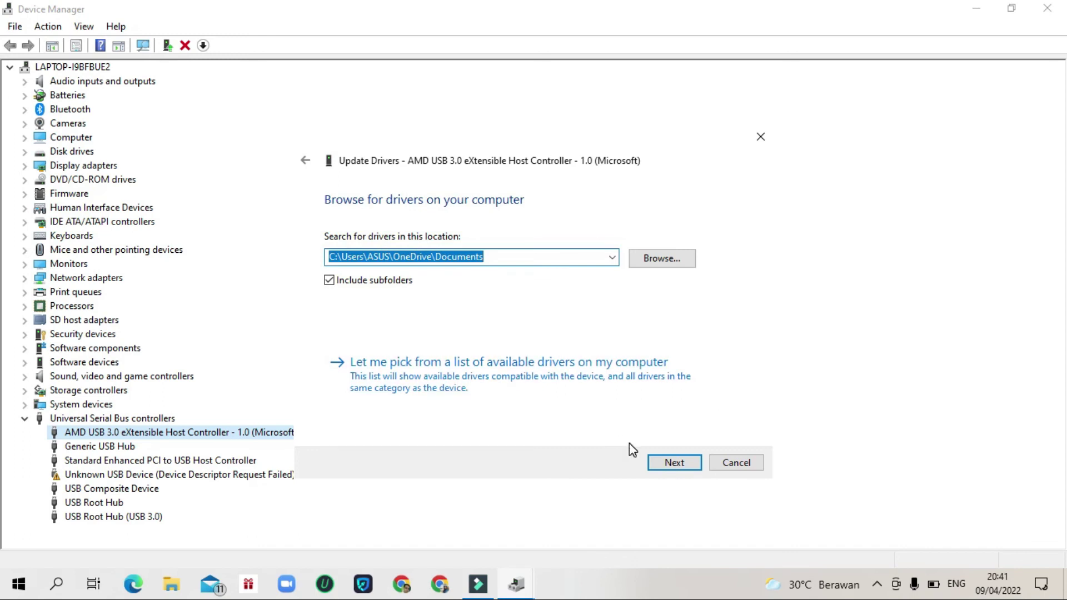
{"action": "left_click", "coordinate": [568, 376]}
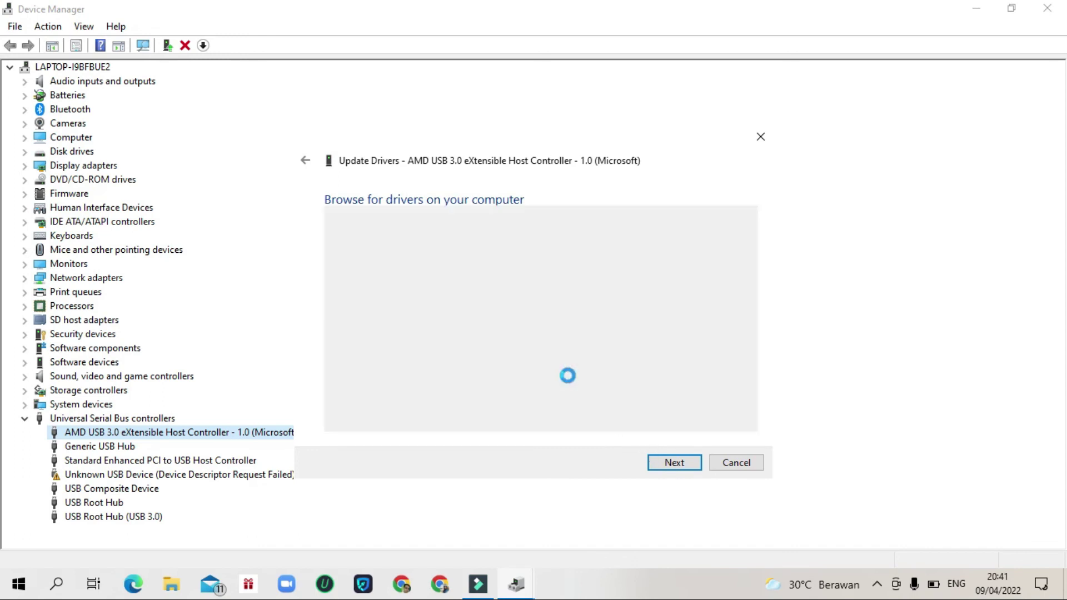
{"action": "left_click", "coordinate": [670, 469]}
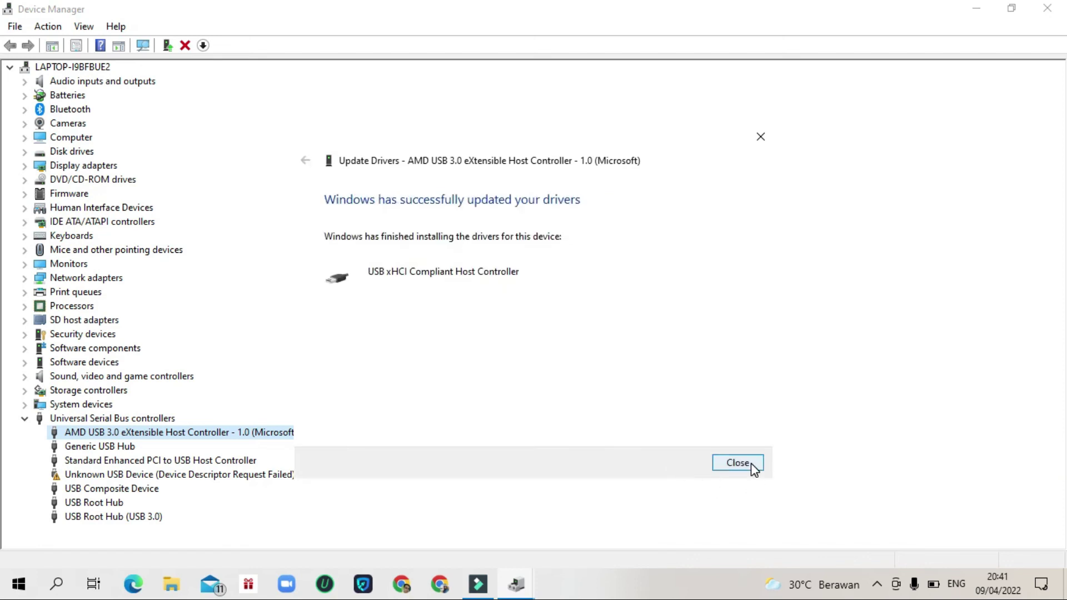
{"action": "left_click", "coordinate": [738, 463]}
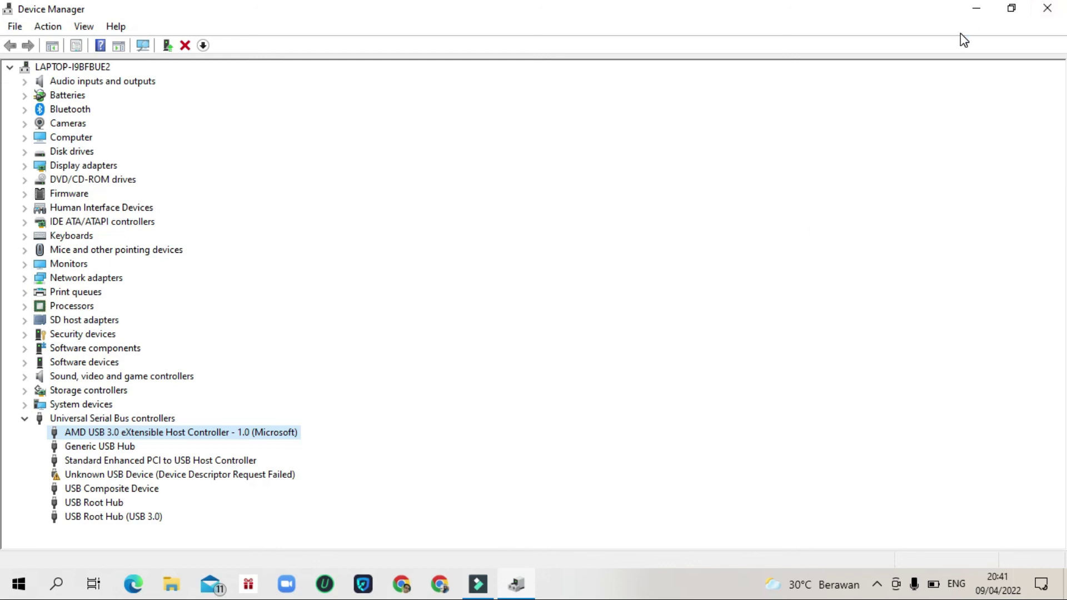
Close Device Manager and refresh the desktop.
{"action": "left_click", "coordinate": [1037, 14]}
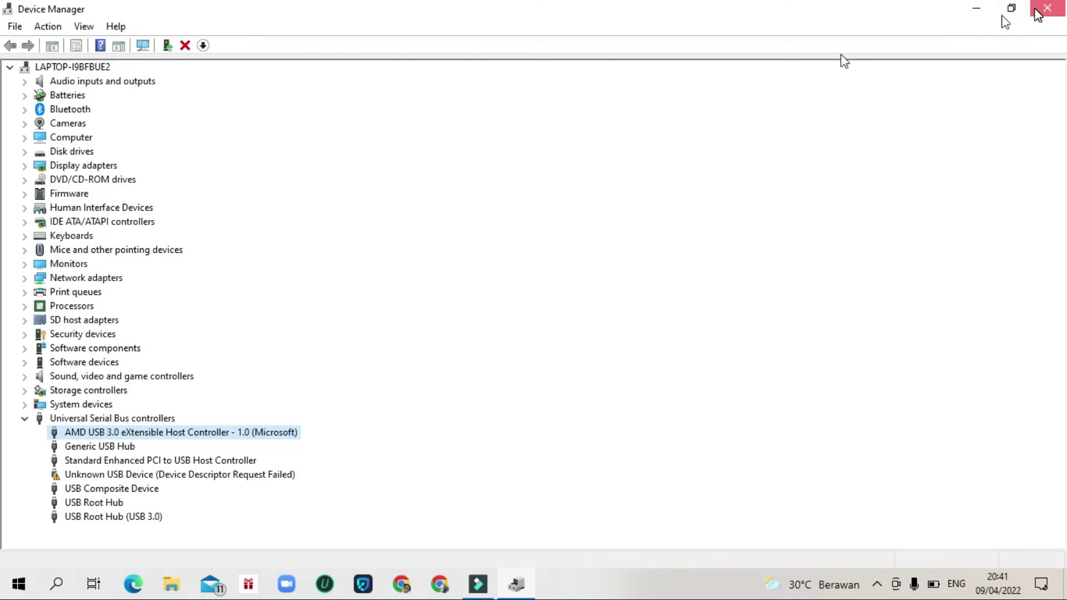
{"action": "right_click", "coordinate": [521, 183]}
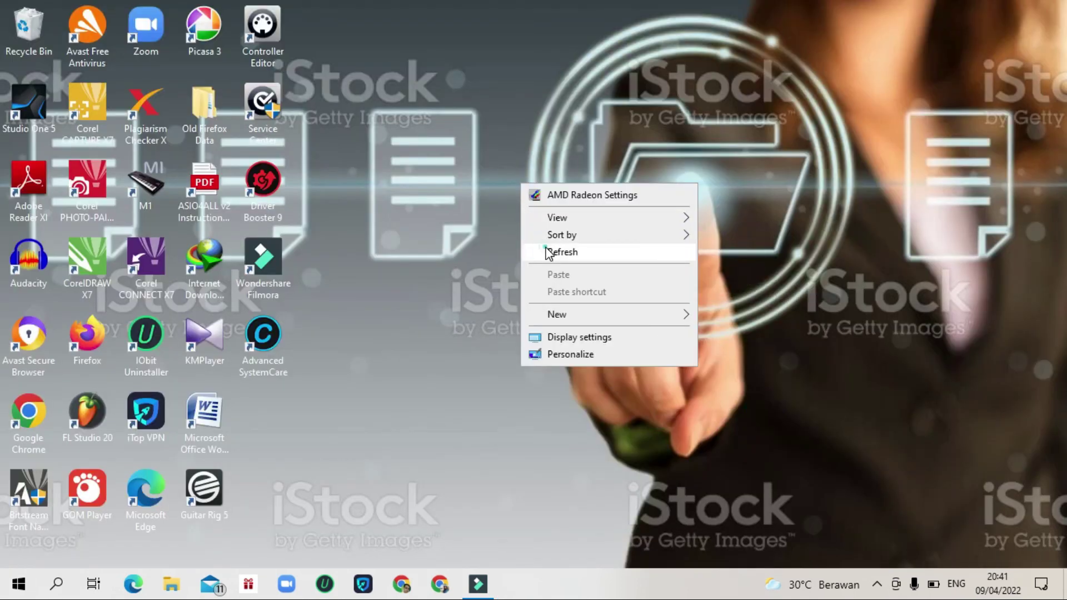
{"action": "left_click", "coordinate": [546, 248]}
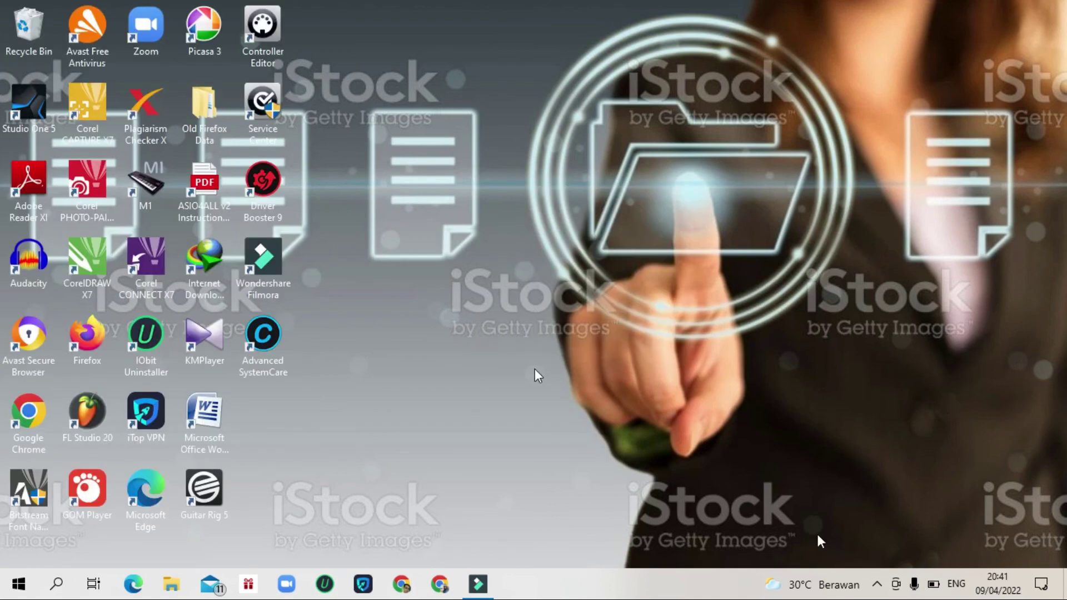